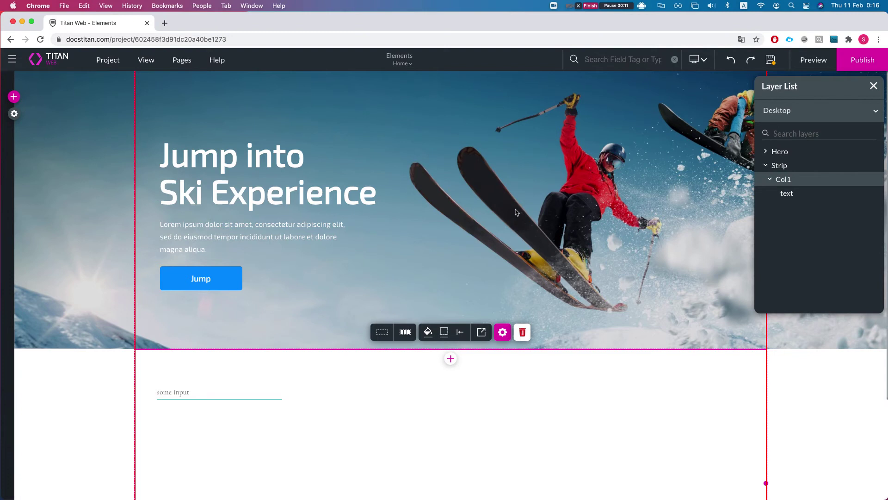
Copy the Hero strip's field ID s6 from its metadata, locate the strip by searching for that ID, and review its metadata again
{"action": "left_click", "coordinate": [503, 370]}
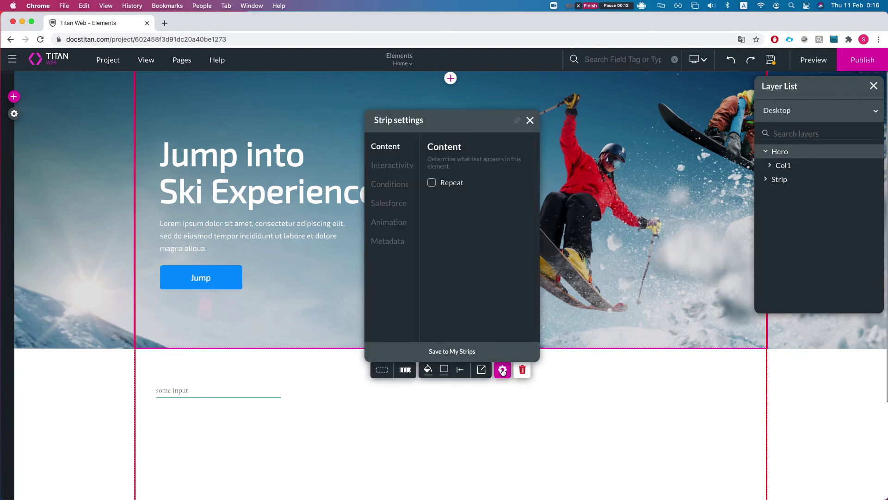
{"action": "left_click", "coordinate": [388, 240]}
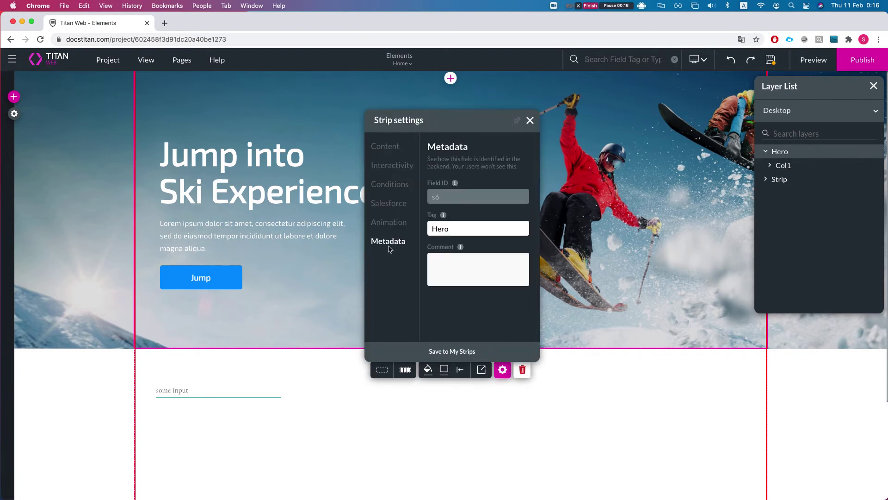
{"action": "double_click", "coordinate": [445, 199]}
{"action": "key", "text": "ctrl+c"}
{"action": "left_click", "coordinate": [601, 63]}
{"action": "key", "text": "ctrl+v"}
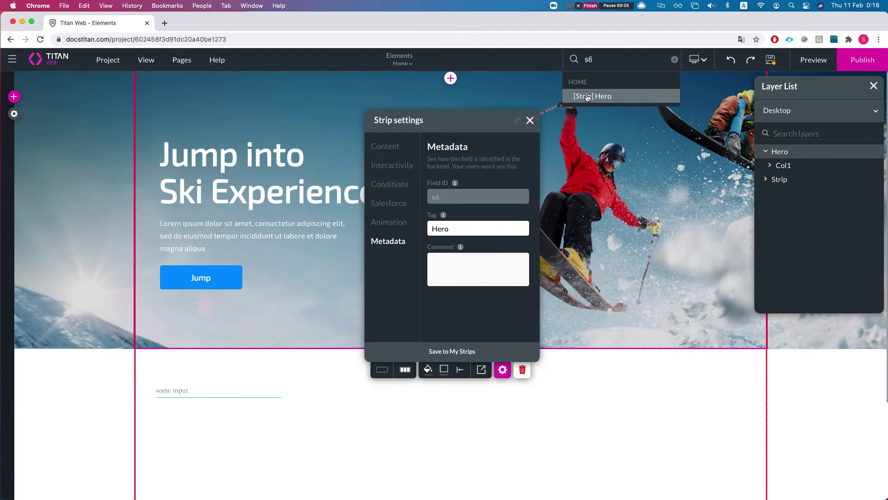
{"action": "left_click", "coordinate": [587, 96]}
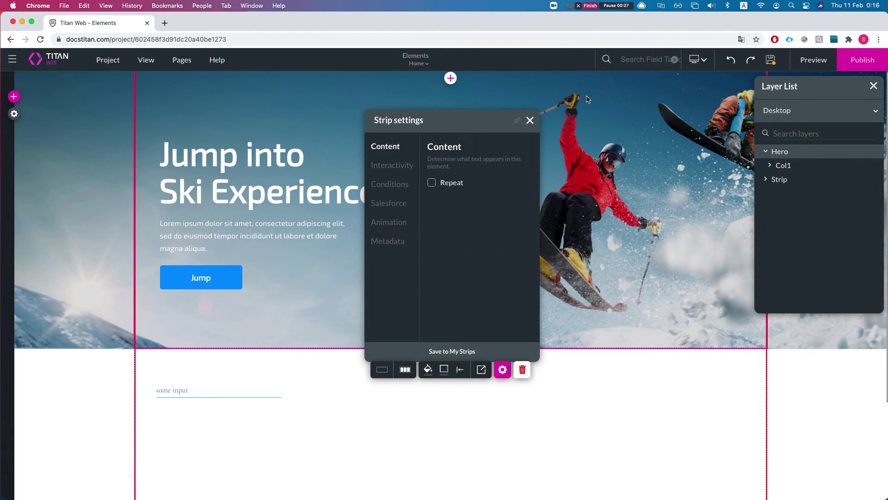
{"action": "left_click", "coordinate": [401, 245]}
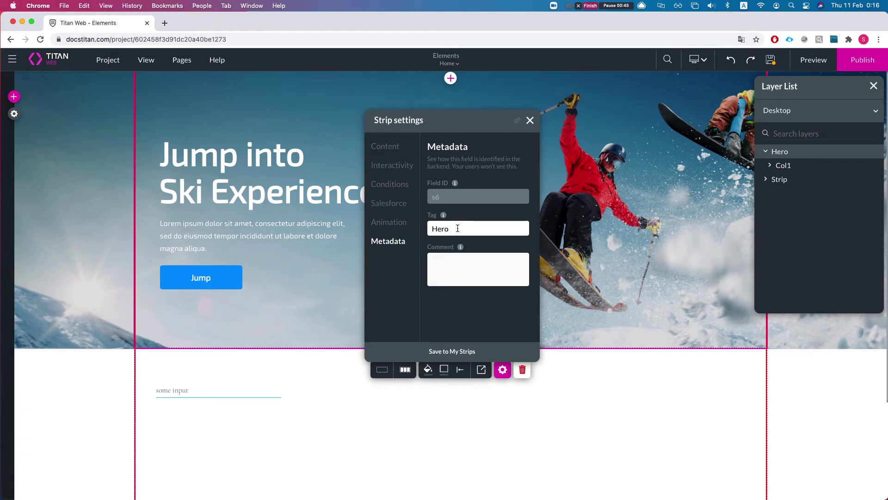
{"action": "left_click", "coordinate": [530, 121]}
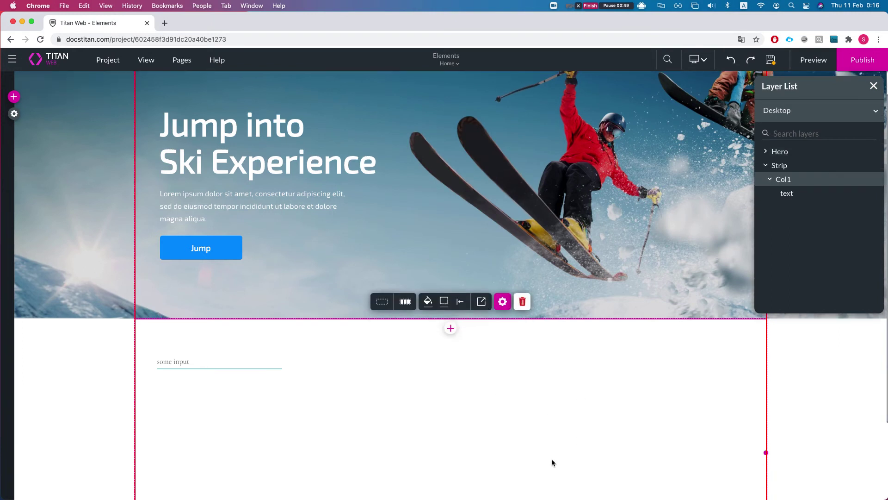
Add a blank strip between the Hero strip and the strip that holds the text input
{"action": "scroll", "coordinate": [190, 398], "scroll_direction": "down", "scroll_amount": 5}
{"action": "left_click", "coordinate": [12, 96]}
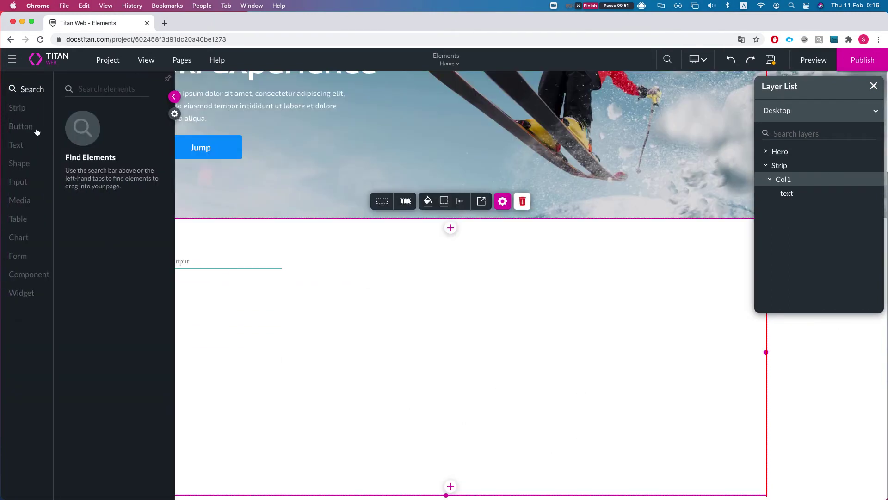
{"action": "left_click", "coordinate": [15, 113]}
{"action": "left_click_drag", "start_coordinate": [114, 140], "coordinate": [474, 311]}
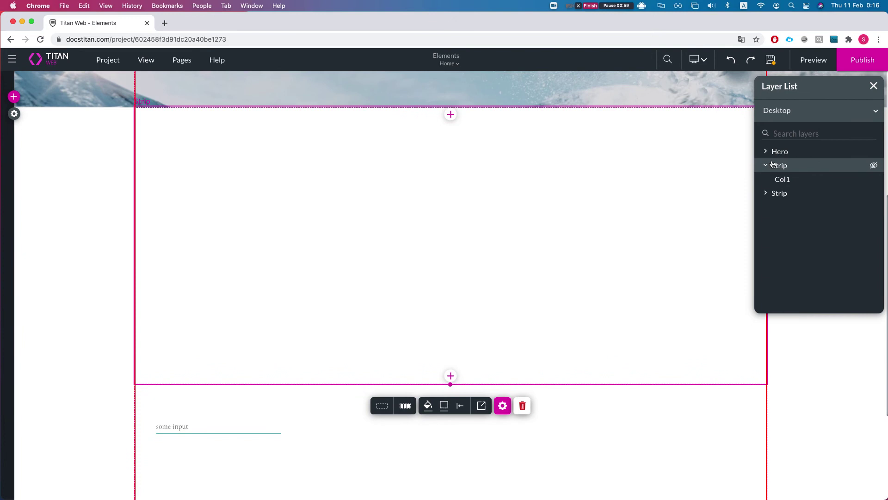
{"action": "left_click", "coordinate": [767, 166]}
Enter the tag second_hp_st in the metadata of the new strip's column, copy it and clear it from the column
{"action": "left_click", "coordinate": [492, 356]}
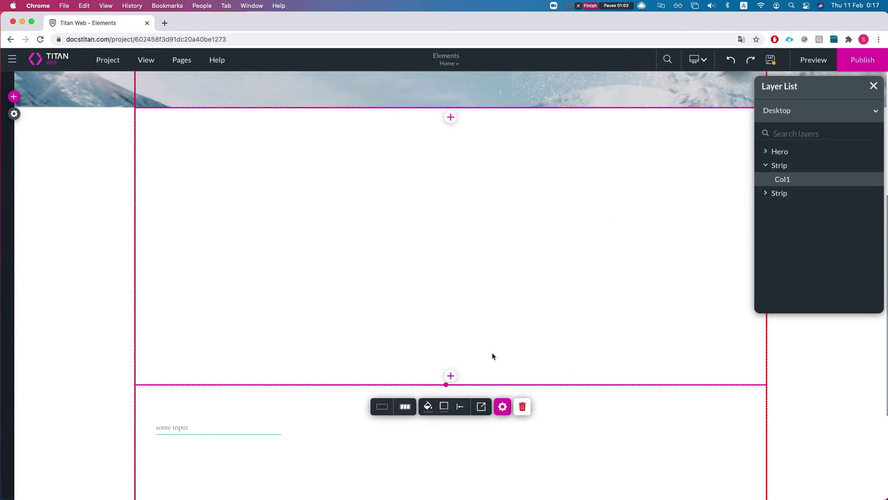
{"action": "left_click", "coordinate": [503, 406]}
{"action": "left_click", "coordinate": [388, 242]}
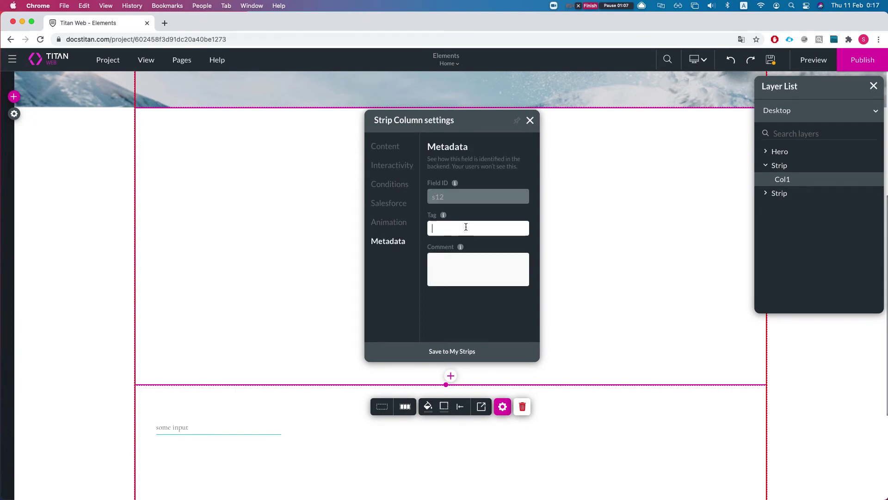
{"action": "type", "text": "scondecond_hp"}
{"action": "double_click", "coordinate": [463, 228]}
{"action": "key", "text": "super+c"}
{"action": "key", "text": "BackSpace"}
{"action": "left_click", "coordinate": [530, 120]}
Paste second_hp_st as the tag in the new blank strip's own metadata
{"action": "left_click", "coordinate": [580, 227]}
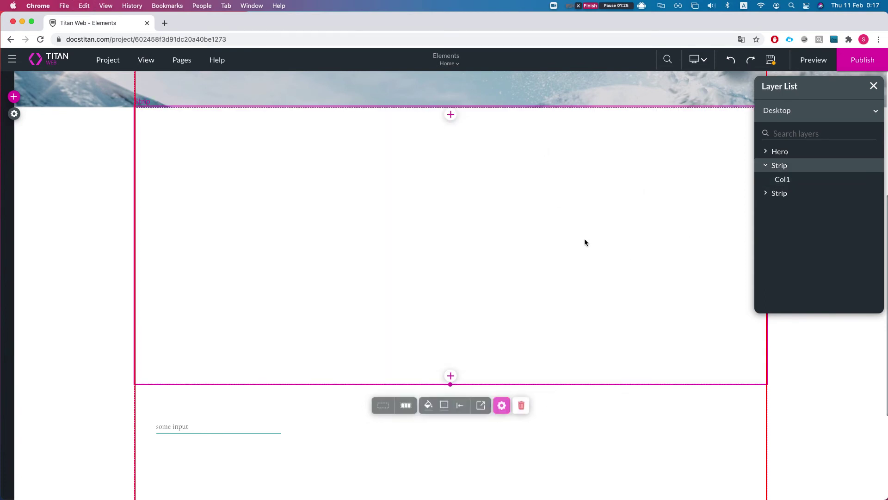
{"action": "left_click", "coordinate": [502, 405]}
{"action": "left_click", "coordinate": [384, 240]}
{"action": "left_click", "coordinate": [481, 228]}
{"action": "key", "text": "super+v"}
{"action": "left_click", "coordinate": [622, 203]}
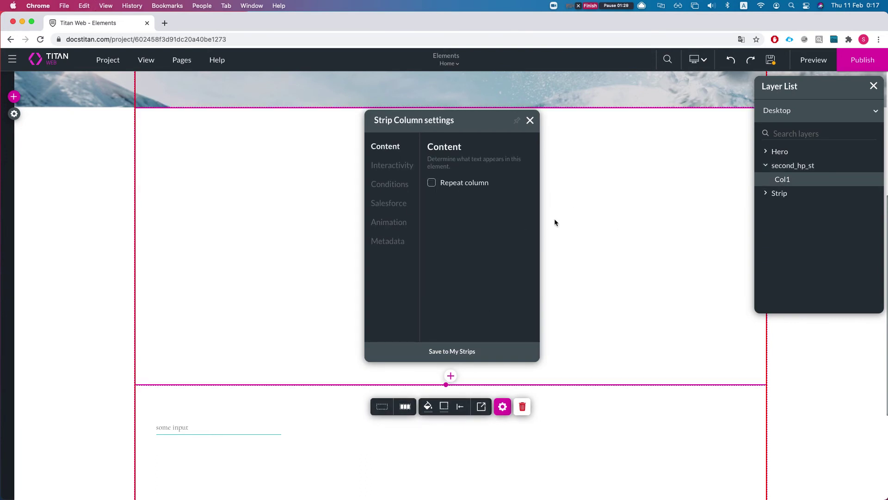
Examine the field ID, tag and comment fields in the metadata of the new strip's column
{"action": "left_click", "coordinate": [391, 240]}
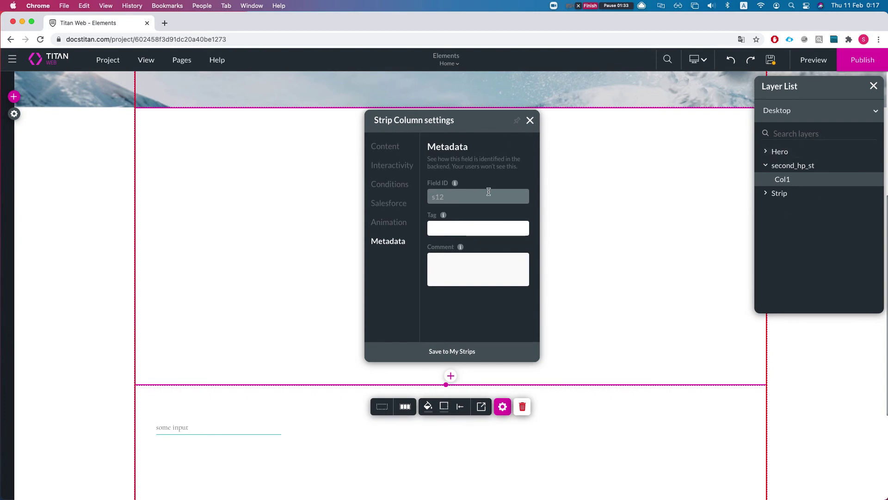
{"action": "left_click", "coordinate": [454, 284]}
{"action": "left_click", "coordinate": [529, 123]}
Delete the blank strip tagged second_hp_st
{"action": "scroll", "coordinate": [201, 372], "scroll_direction": "down", "scroll_amount": 5}
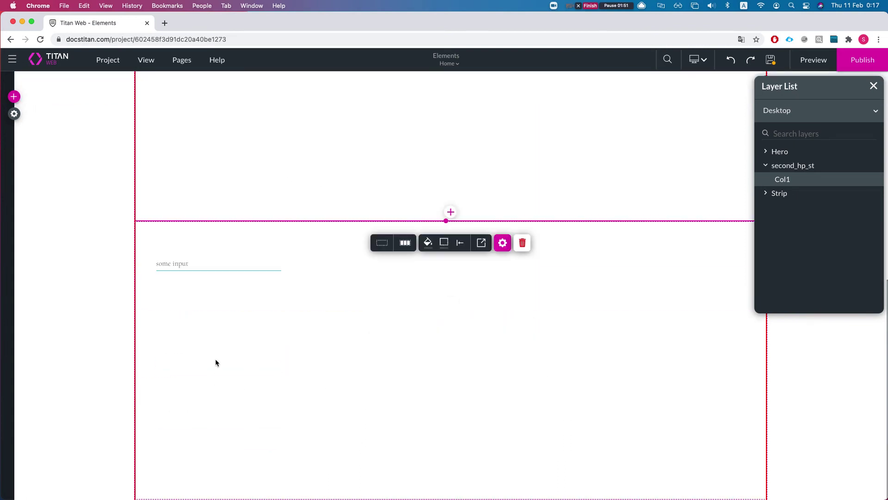
{"action": "scroll", "coordinate": [355, 361], "scroll_direction": "up", "scroll_amount": 4}
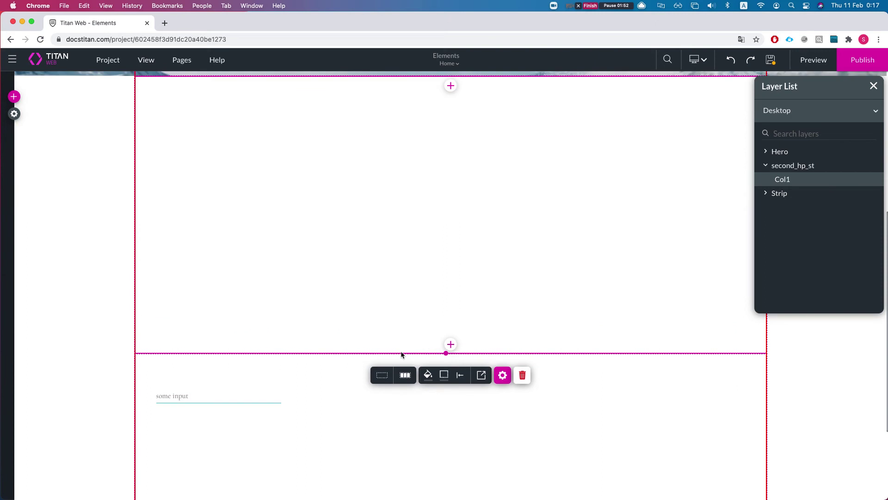
{"action": "left_click", "coordinate": [522, 375]}
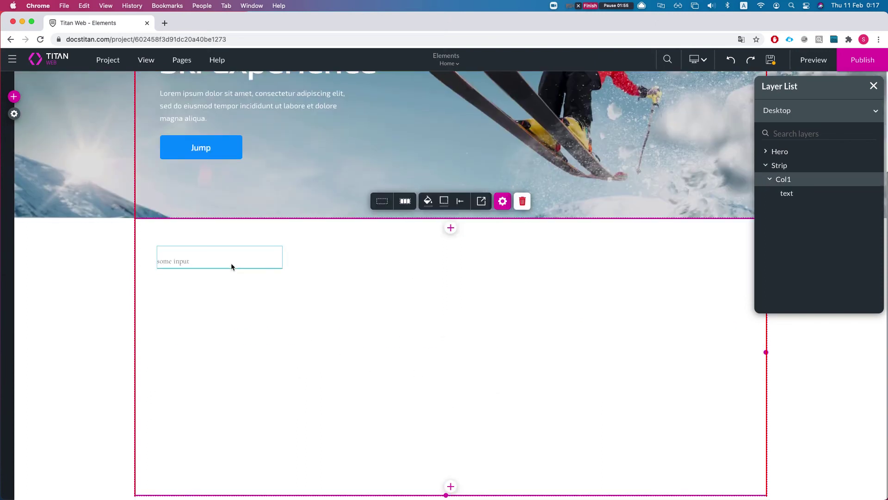
Move the text input field to the right within its strip and set its metadata tag to "some input"
{"action": "left_click", "coordinate": [231, 265]}
{"action": "left_click_drag", "start_coordinate": [232, 265], "coordinate": [532, 279]}
{"action": "left_click", "coordinate": [585, 309]}
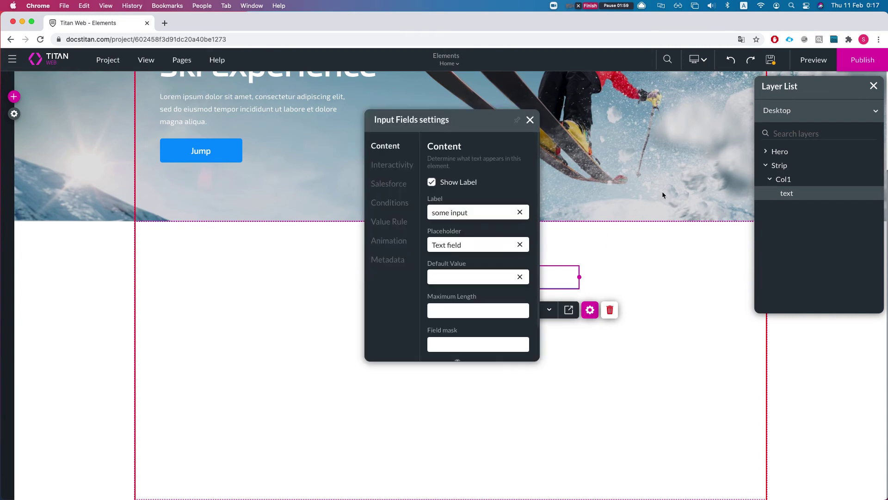
{"action": "scroll", "coordinate": [437, 203], "scroll_direction": "down", "scroll_amount": 1}
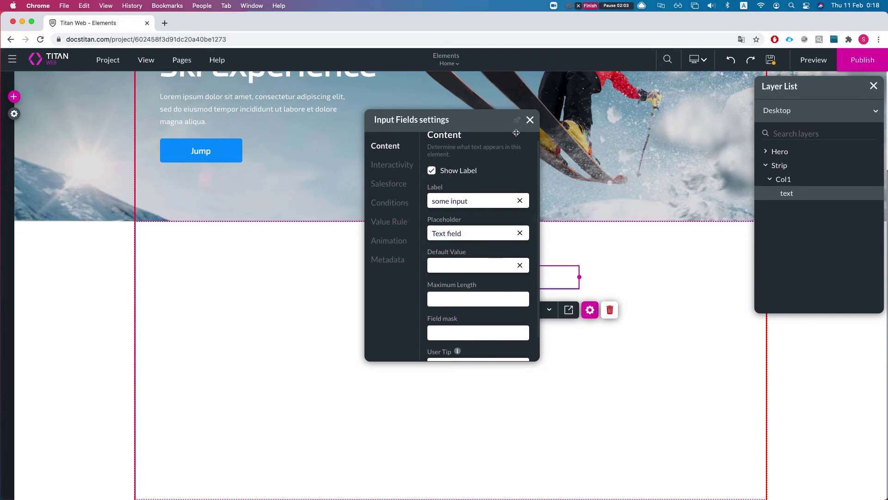
{"action": "left_click", "coordinate": [394, 258]}
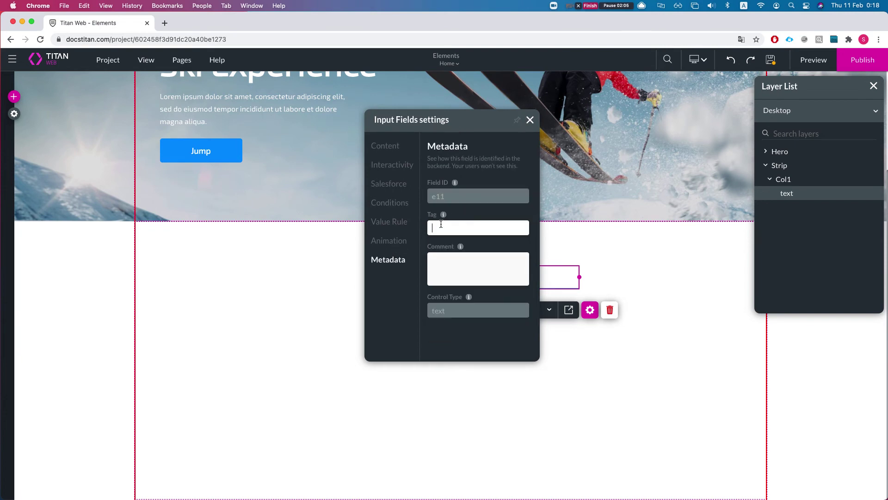
{"action": "type", "text": "some input"}
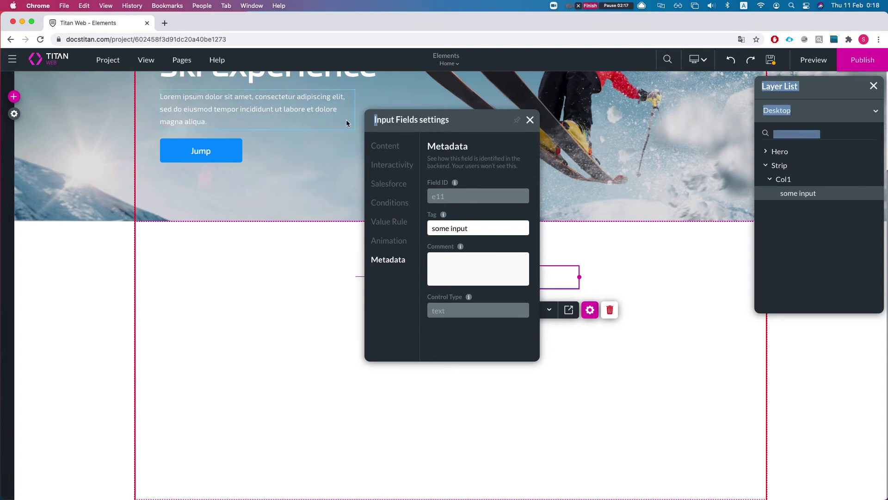
Move the settings window off the input field and examine the field's control type in its metadata
{"action": "left_click_drag", "start_coordinate": [449, 120], "coordinate": [265, 119]}
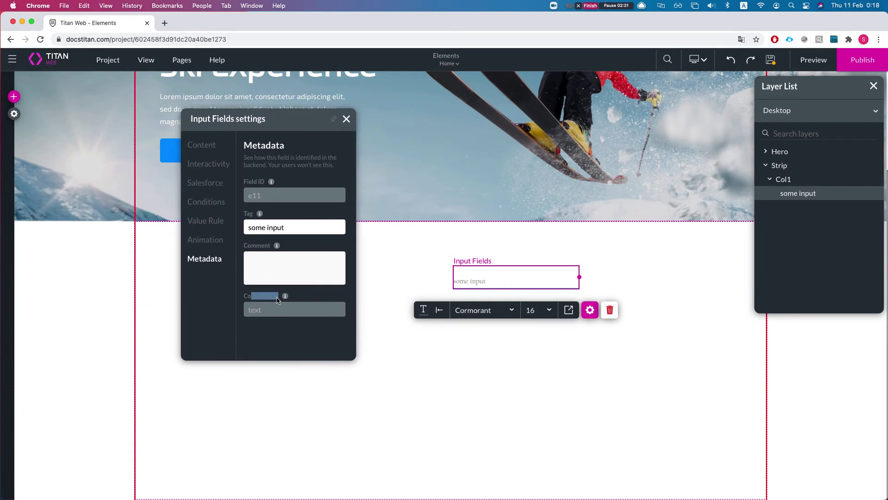
{"action": "double_click", "coordinate": [252, 311]}
{"action": "left_click", "coordinate": [254, 314]}
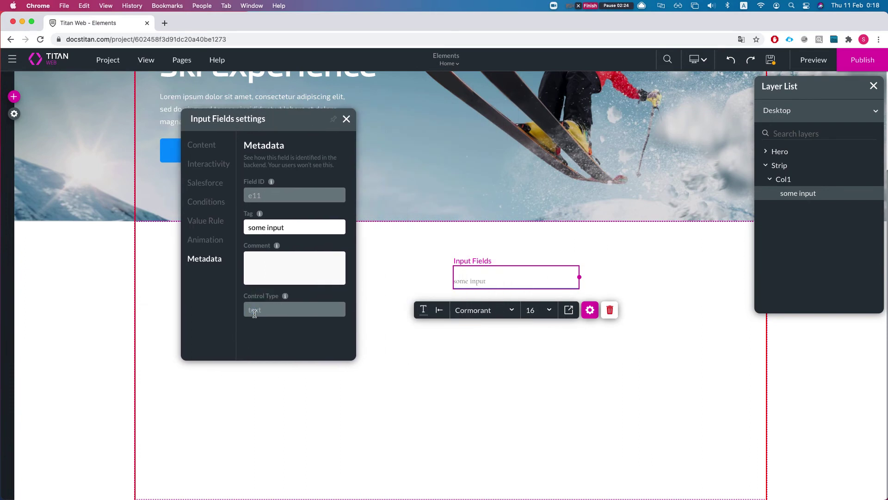
Add an email input field below the "some input" field in the same strip
{"action": "left_click", "coordinate": [13, 97]}
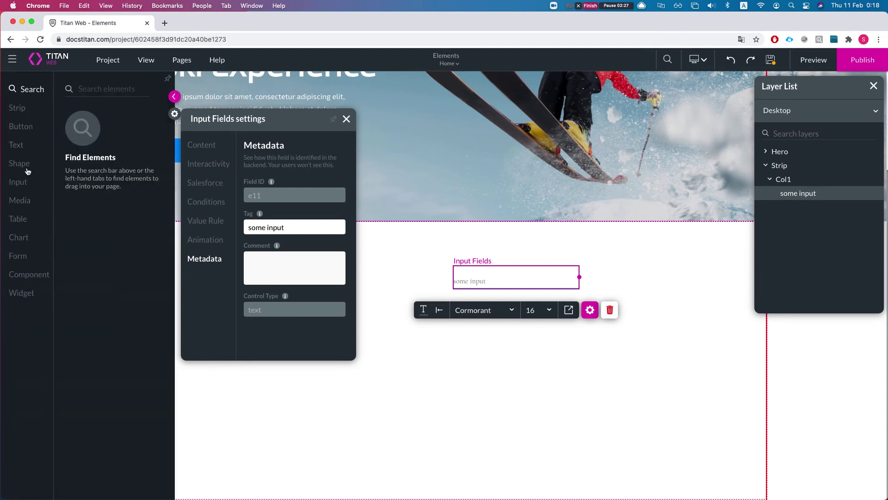
{"action": "left_click", "coordinate": [18, 181]}
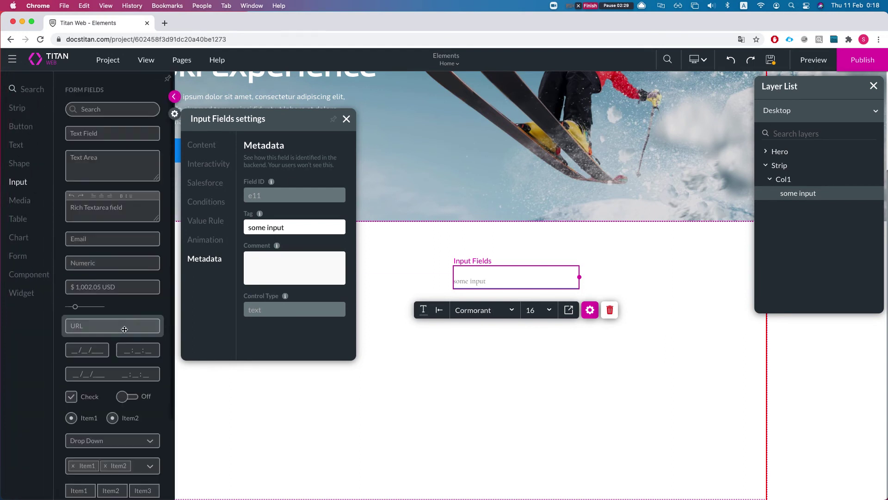
{"action": "left_click_drag", "start_coordinate": [110, 240], "coordinate": [463, 356]}
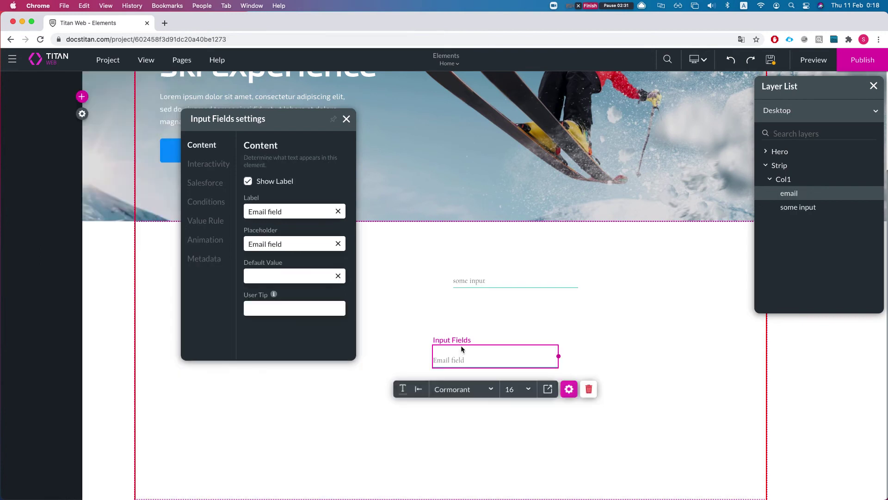
Check the email field's control type in its metadata and move the field to the lower left of the strip
{"action": "left_click", "coordinate": [206, 259]}
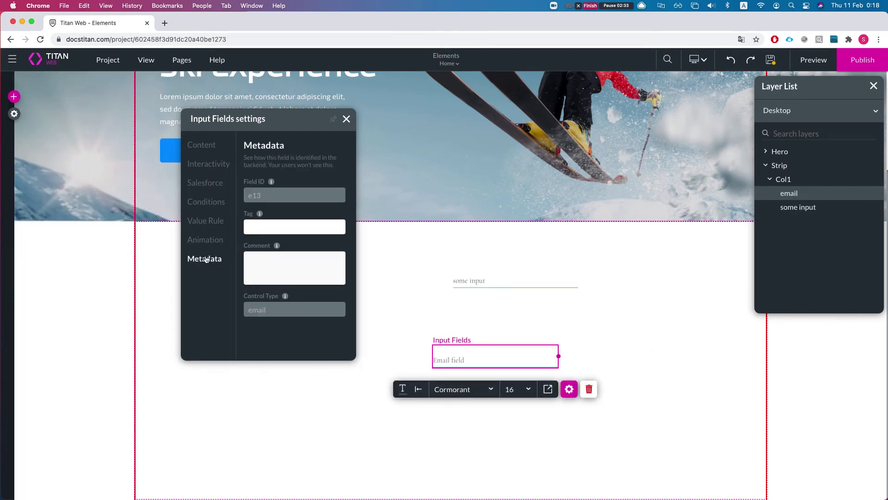
{"action": "double_click", "coordinate": [261, 316]}
{"action": "left_click", "coordinate": [261, 316]}
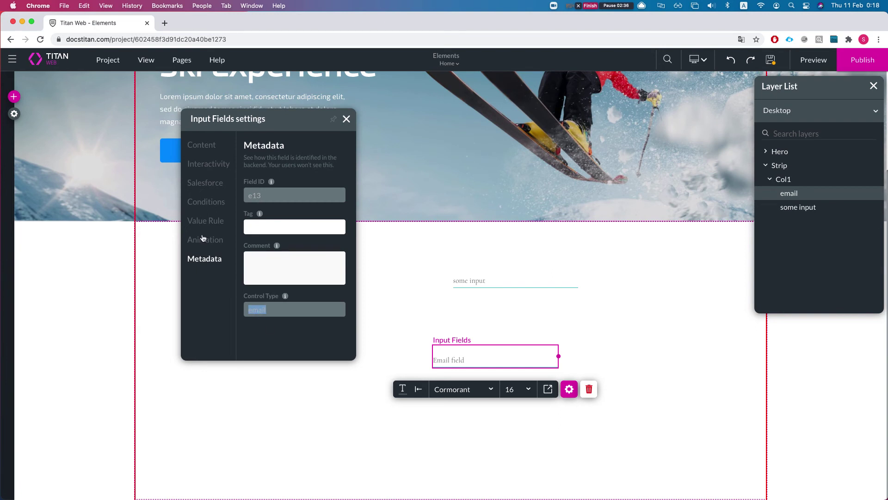
{"action": "left_click", "coordinate": [449, 313]}
{"action": "left_click_drag", "start_coordinate": [477, 354], "coordinate": [226, 383]}
Set the text input's tag to some input_hp and duplicate the field, placing the copy directly below the original
{"action": "left_click", "coordinate": [541, 283]}
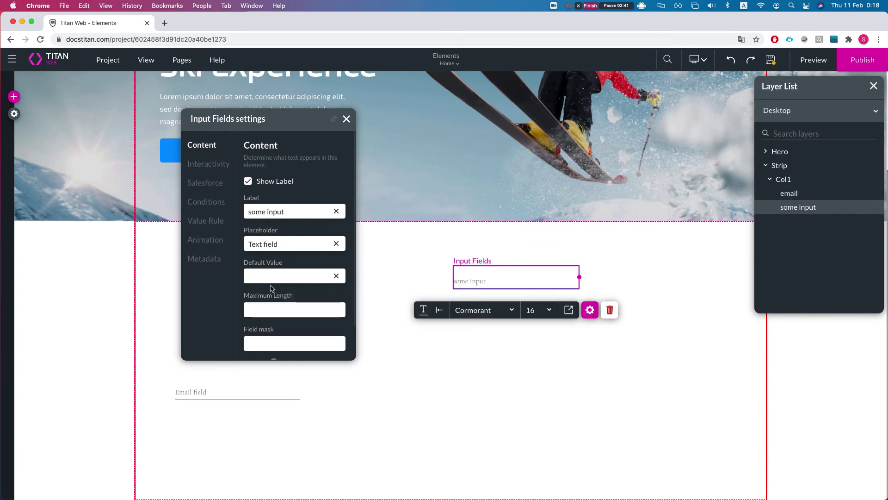
{"action": "left_click", "coordinate": [204, 258]}
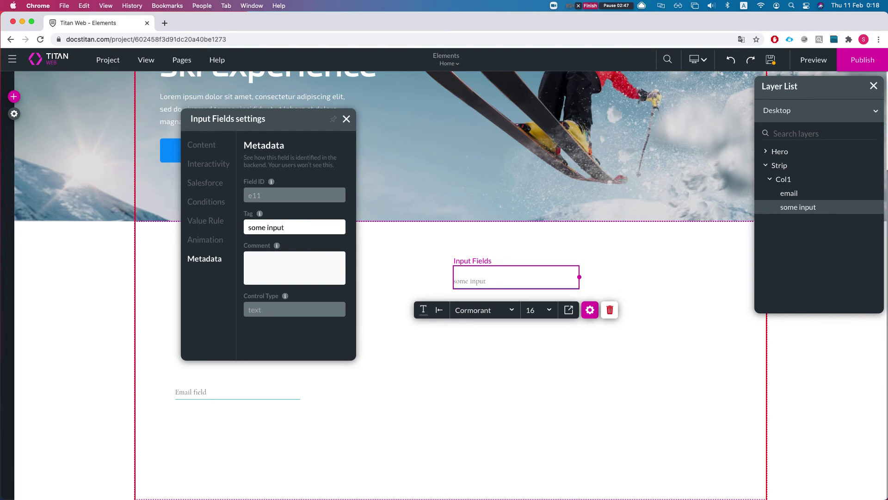
{"action": "type", "text": "hp"}
{"action": "key", "text": "super+d"}
{"action": "left_click_drag", "start_coordinate": [493, 309], "coordinate": [492, 329]}
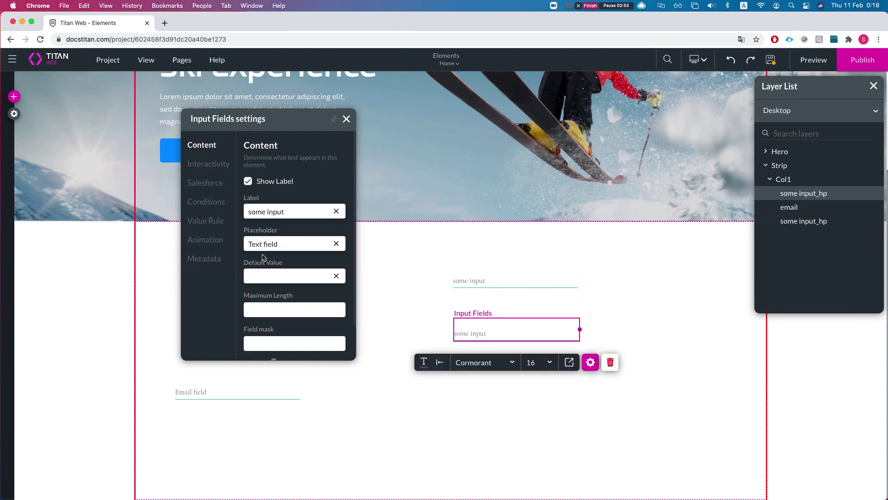
Try to re-enter some input_hp as the duplicated field's tag in its metadata, then close the settings
{"action": "left_click", "coordinate": [204, 258]}
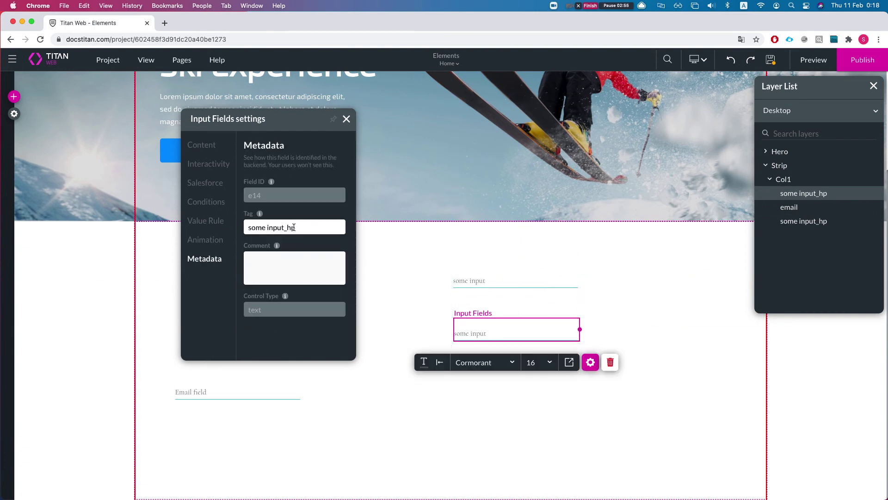
{"action": "left_click_drag", "start_coordinate": [288, 228], "coordinate": [300, 230]}
{"action": "type", "text": "_hp"}
{"action": "key", "text": "ctrl+a"}
{"action": "key", "text": "ctrl+x"}
{"action": "key", "text": "ctrl+v"}
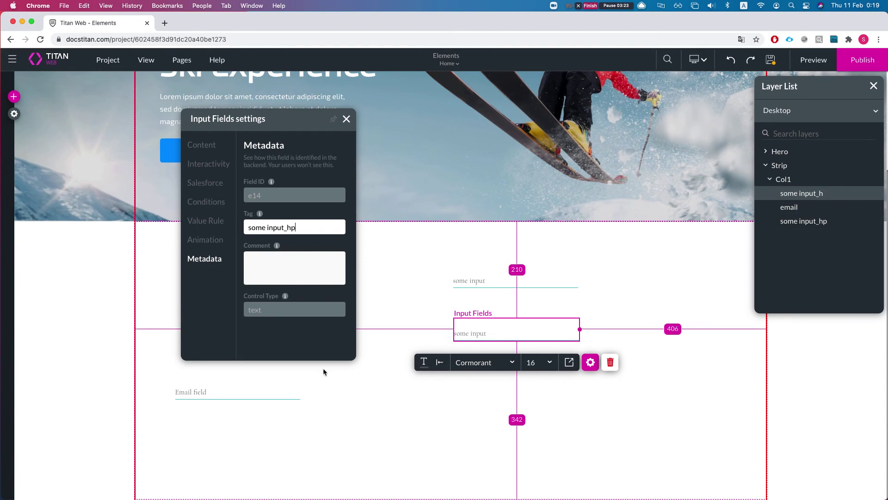
{"action": "triple_click", "coordinate": [284, 227]}
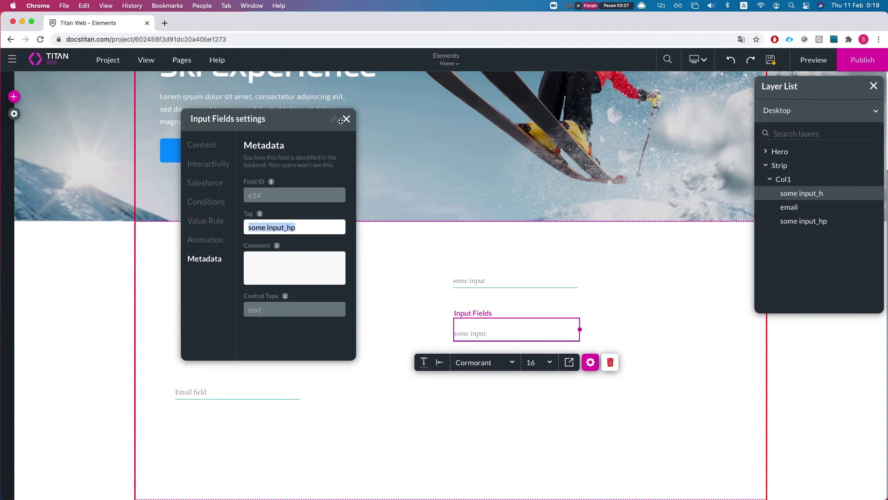
{"action": "left_click", "coordinate": [346, 119]}
Move the duplicated field to the left of the original input and reopen its metadata
{"action": "left_click_drag", "start_coordinate": [470, 329], "coordinate": [329, 281]}
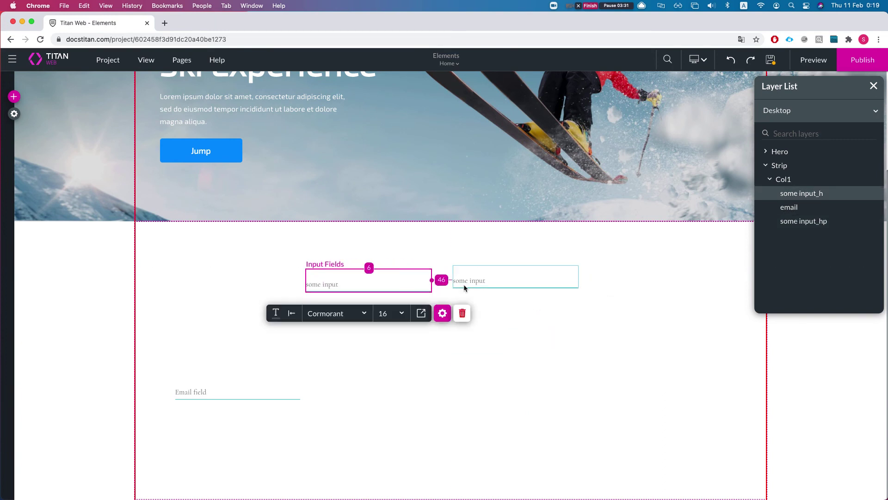
{"action": "left_click", "coordinate": [442, 313]}
{"action": "left_click", "coordinate": [220, 259]}
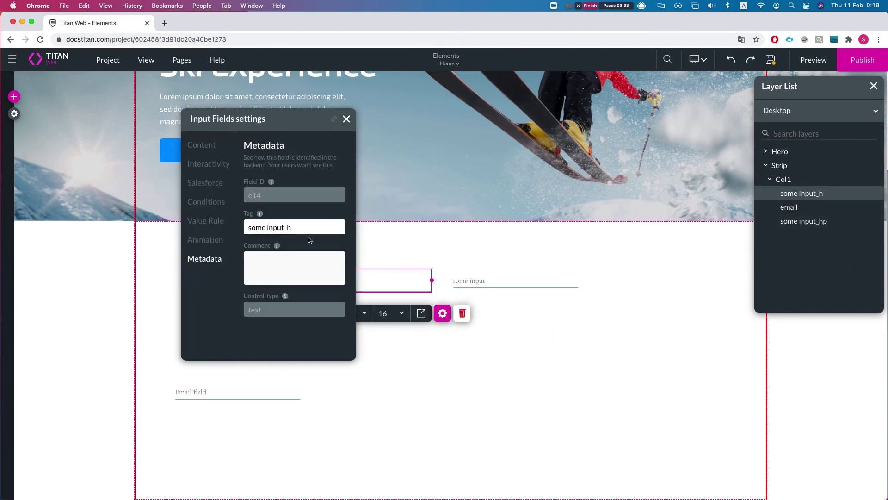
Set the duplicated field's tag to other input completely, correcting the misspelled last word
{"action": "key", "text": "BackSpace"}
{"action": "key", "text": "BackSpace"}
{"action": "key", "text": "BackSpace"}
{"action": "key", "text": "BackSpace"}
{"action": "key", "text": "BackSpace"}
{"action": "key", "text": "BackSpace"}
{"action": "key", "text": "BackSpace"}
{"action": "type", "text": "comletly othe"}
{"action": "key", "text": "super+a"}
{"action": "key", "text": "BackSpace"}
{"action": "type", "text": "other input completluy"}
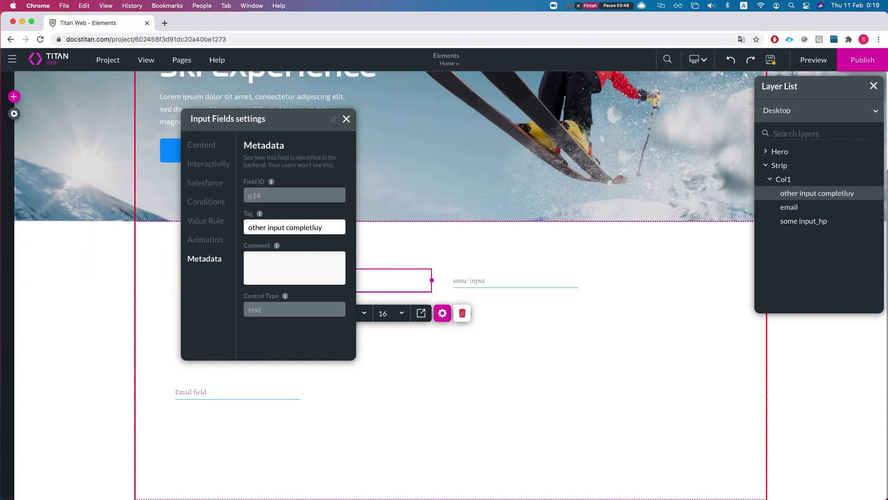
{"action": "right_click", "coordinate": [314, 227]}
{"action": "left_click", "coordinate": [335, 232]}
Open the field mapping of the Account get-record integration from the duplicated input's Salesforce settings
{"action": "left_click", "coordinate": [502, 285]}
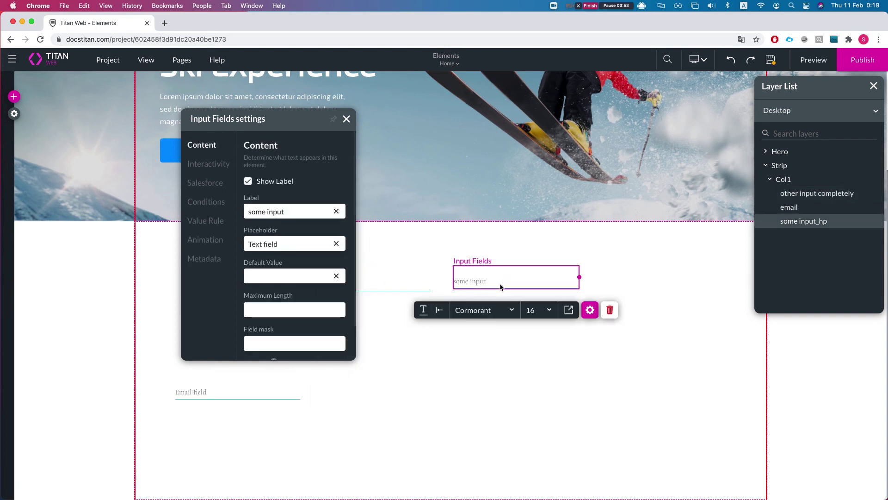
{"action": "left_click", "coordinate": [408, 272]}
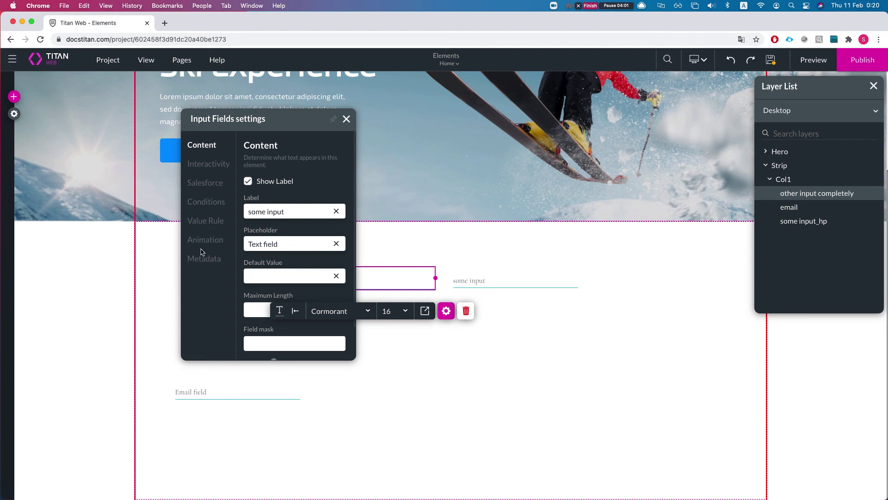
{"action": "left_click", "coordinate": [210, 185]}
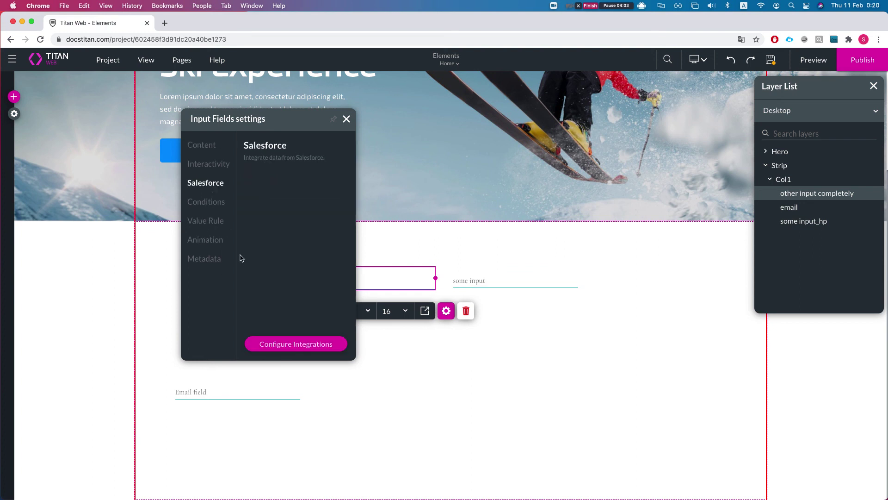
{"action": "left_click", "coordinate": [297, 342]}
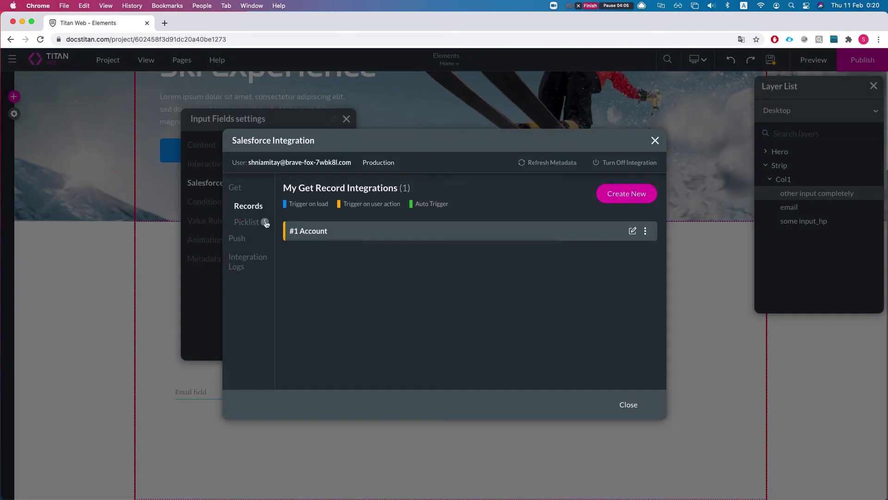
{"action": "left_click", "coordinate": [632, 231]}
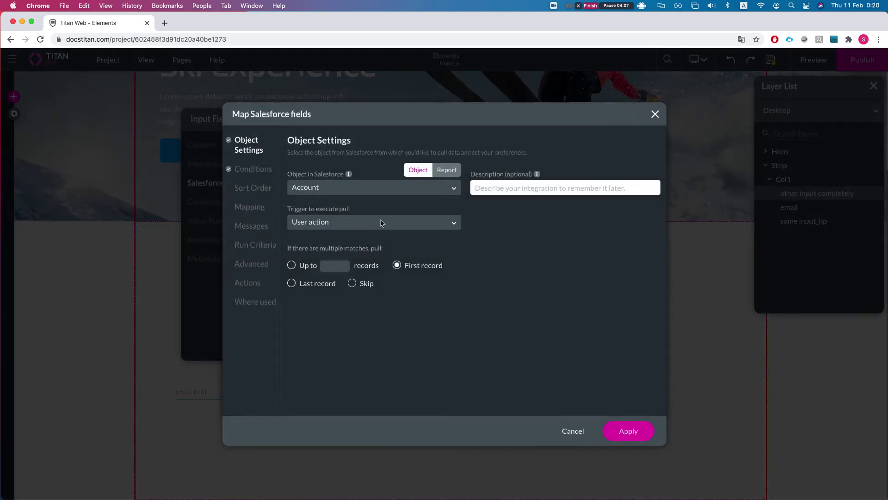
{"action": "left_click", "coordinate": [264, 217]}
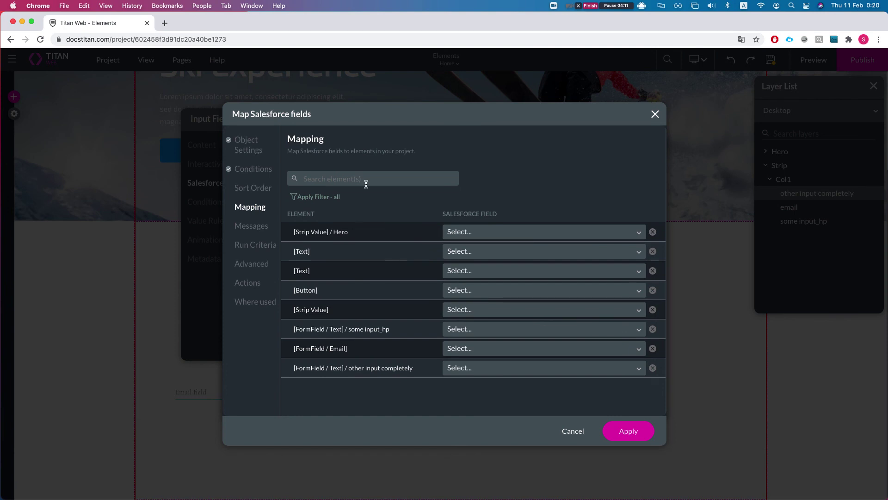
Compare the tagged inputs in the mapping list, search the elements for other, and close the integration and field settings
{"action": "left_click_drag", "start_coordinate": [336, 329], "coordinate": [381, 334]}
{"action": "left_click", "coordinate": [366, 329]}
{"action": "double_click", "coordinate": [366, 328]}
{"action": "left_click", "coordinate": [359, 367]}
{"action": "left_click_drag", "start_coordinate": [406, 369], "coordinate": [356, 369]}
{"action": "left_click", "coordinate": [358, 185]}
{"action": "type", "text": "other"}
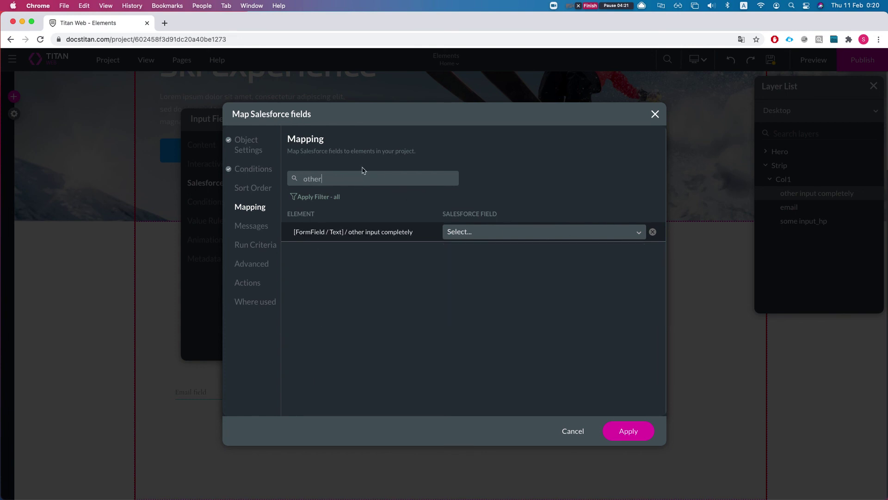
{"action": "double_click", "coordinate": [375, 175]}
{"action": "left_click", "coordinate": [655, 114]}
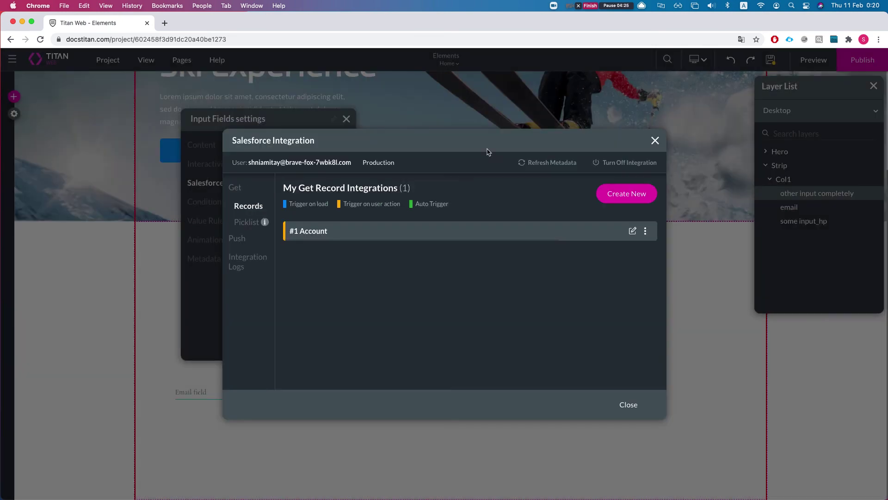
{"action": "left_click", "coordinate": [665, 145]}
{"action": "left_click", "coordinate": [346, 119]}
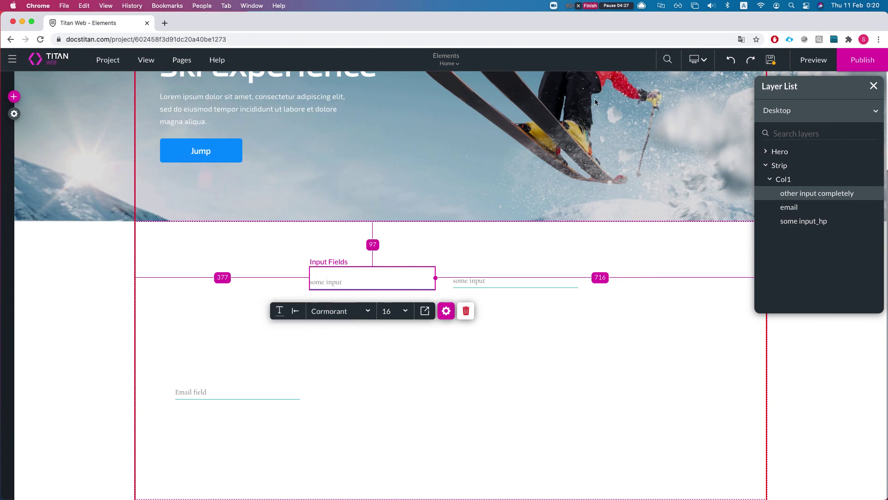
Preview the page and focus both text inputs to examine the labels shown to visitors
{"action": "left_click", "coordinate": [813, 60]}
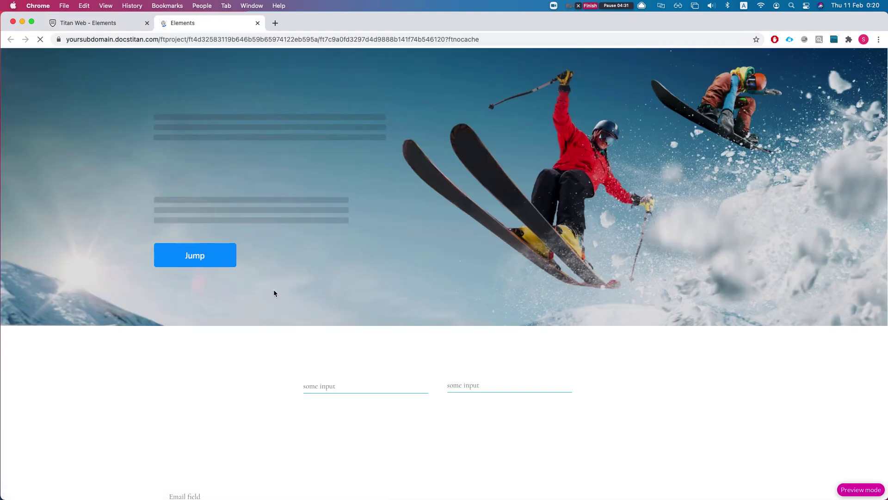
{"action": "scroll", "coordinate": [274, 289], "scroll_direction": "down", "scroll_amount": 3}
{"action": "left_click", "coordinate": [332, 286]}
{"action": "left_click", "coordinate": [472, 284]}
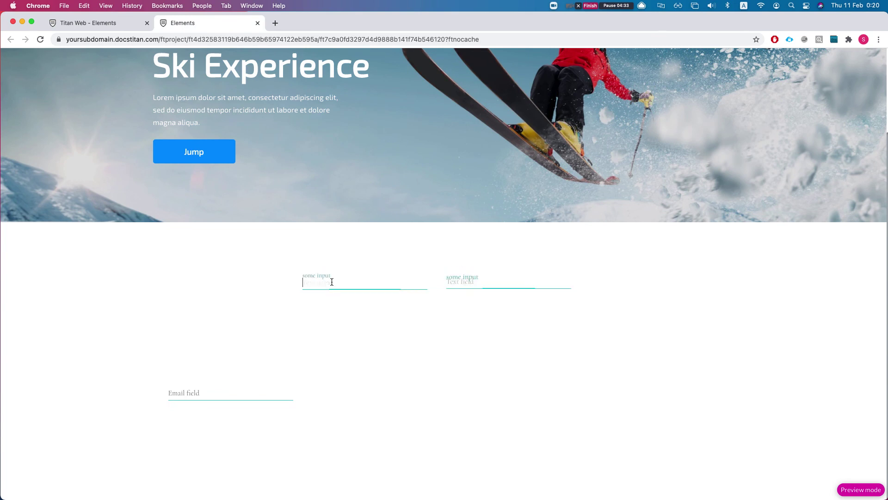
{"action": "left_click", "coordinate": [402, 282]}
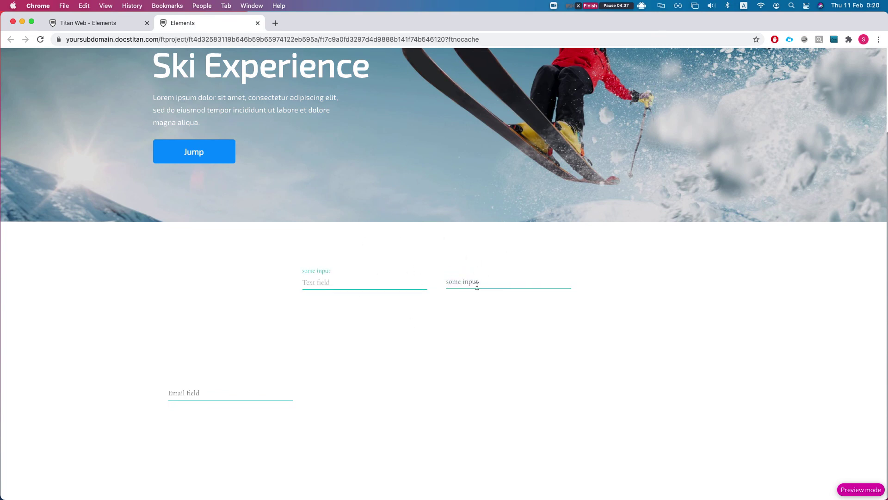
Return to the editor, reopen the duplicated input's metadata and select its tag text
{"action": "left_click", "coordinate": [88, 22]}
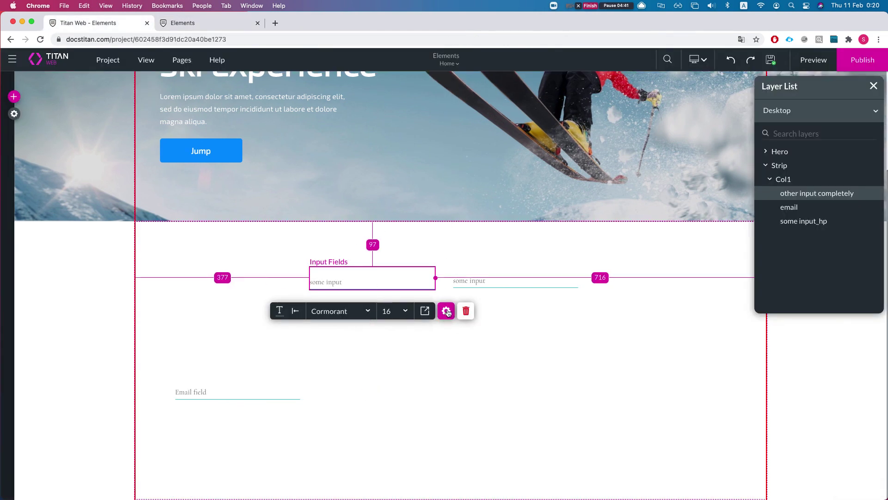
{"action": "left_click", "coordinate": [446, 312]}
{"action": "left_click", "coordinate": [205, 258]}
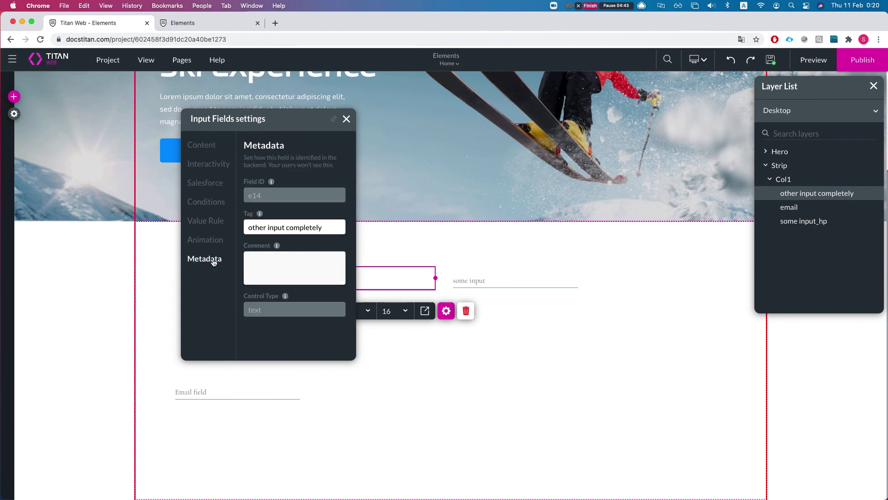
{"action": "triple_click", "coordinate": [246, 231]}
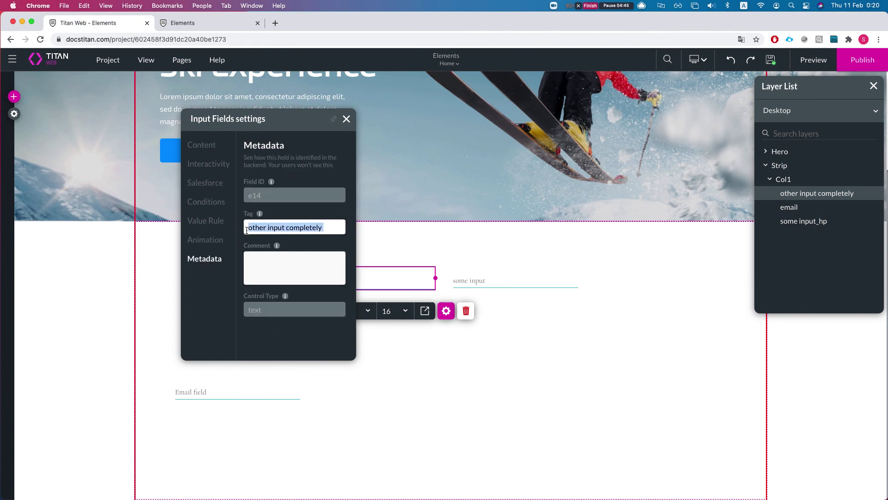